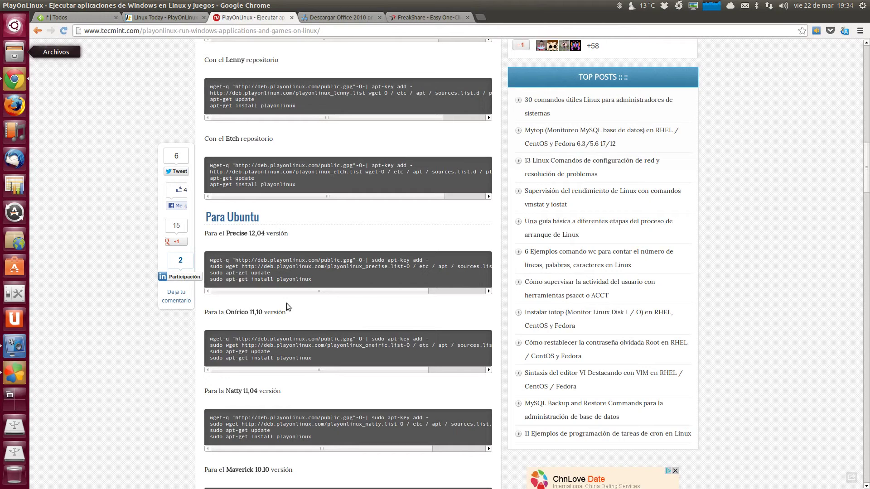
Read the tecmint article's PlayOnLinux installation commands for the Ubuntu versions and its section on starting the program
scroll(283, 303, "down", 5)
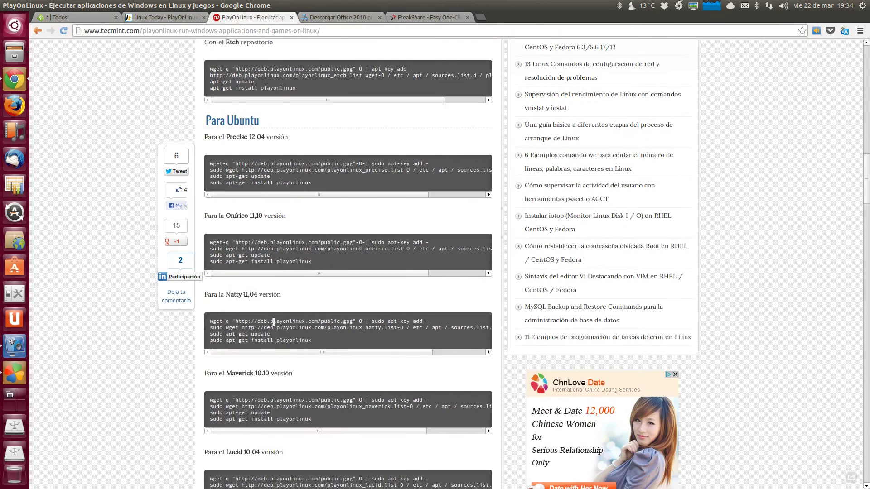
scroll(274, 327, "right", 3)
scroll(273, 328, "down", 4)
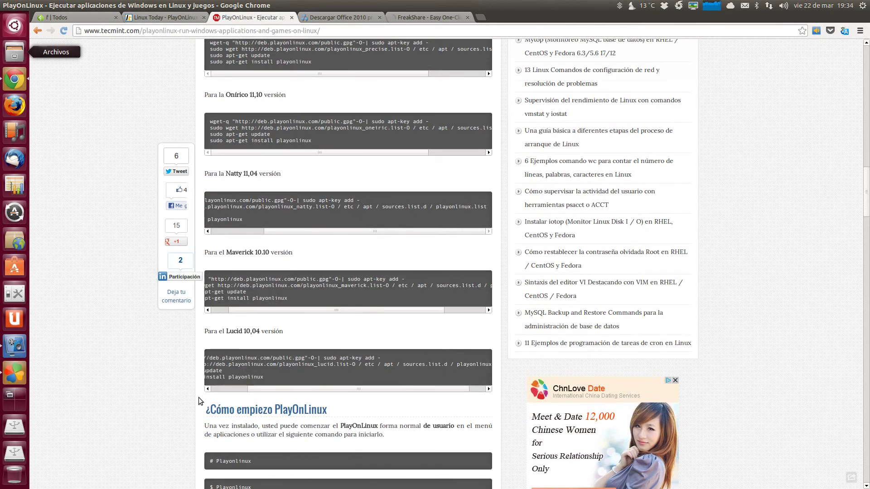
scroll(200, 401, "down", 3)
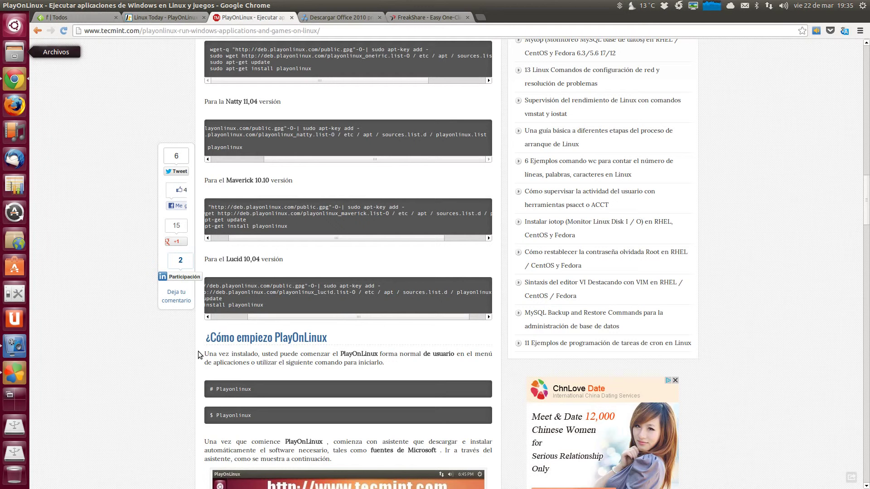
scroll(198, 354, "down", 2)
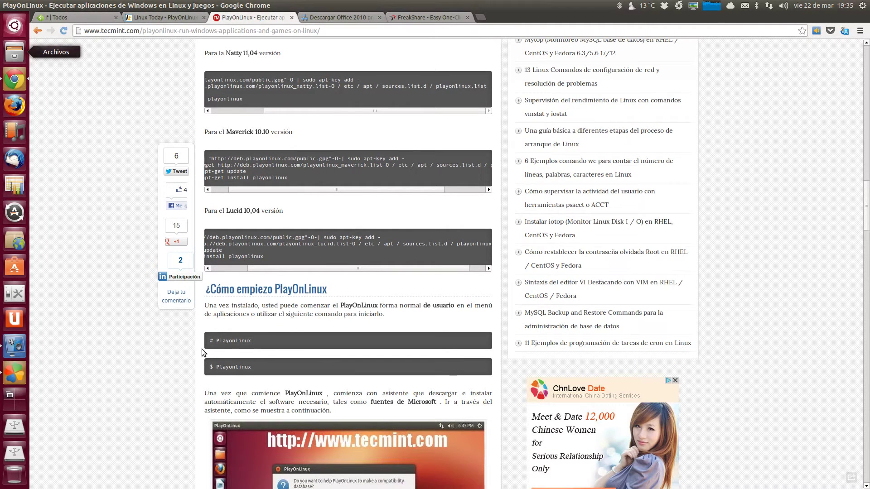
scroll(196, 344, "down", 2)
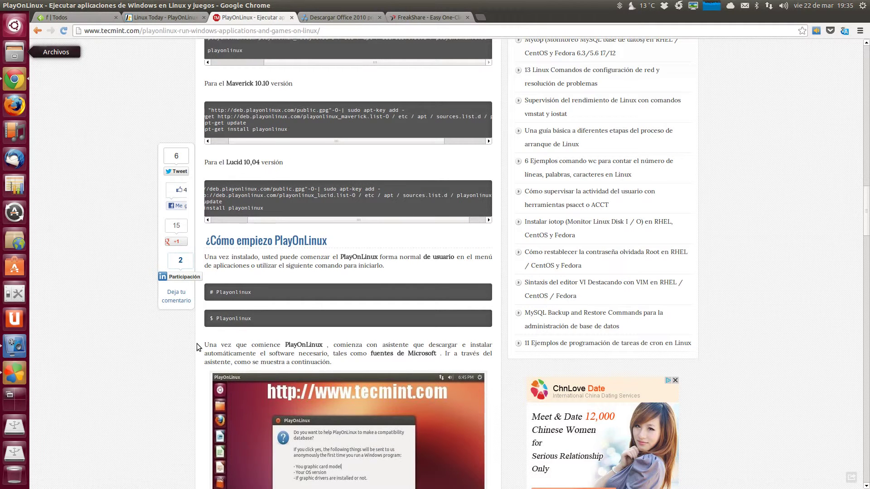
scroll(196, 344, "down", 2)
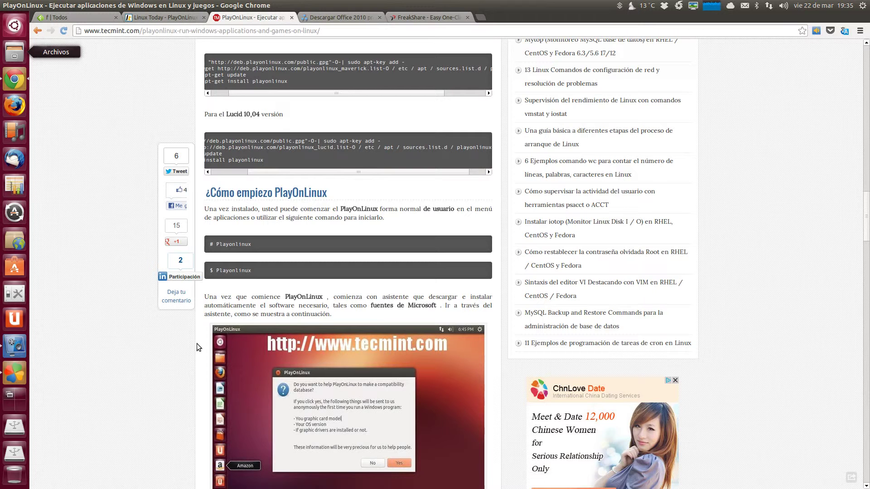
scroll(196, 343, "down", 2)
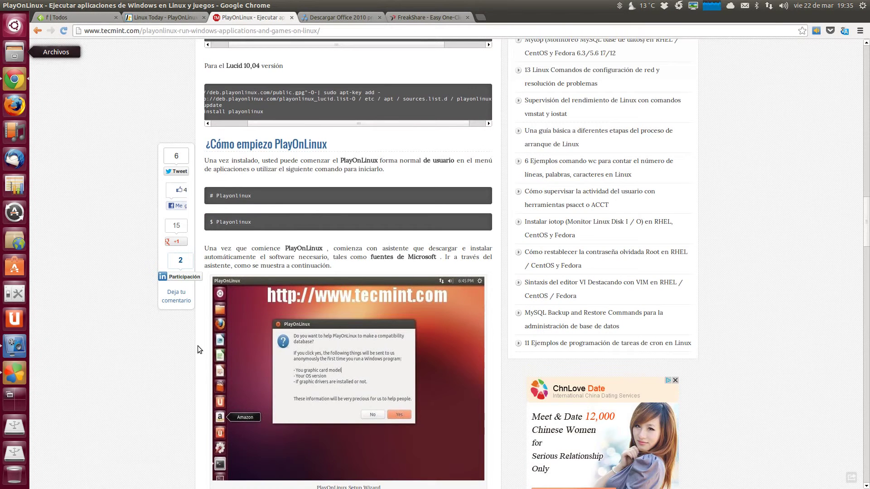
Review the article's setup wizard, Microsoft fonts and application installation sections, and close the browser
scroll(197, 346, "down", 6)
scroll(199, 346, "down", 16)
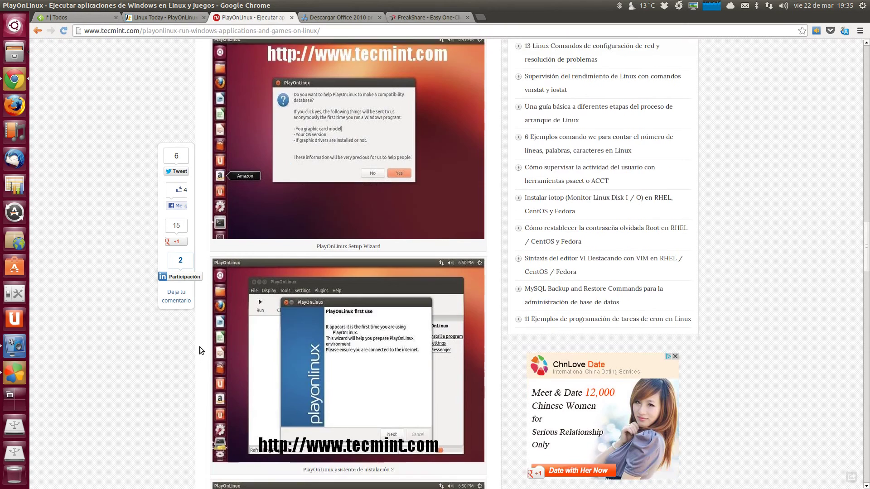
scroll(200, 347, "down", 15)
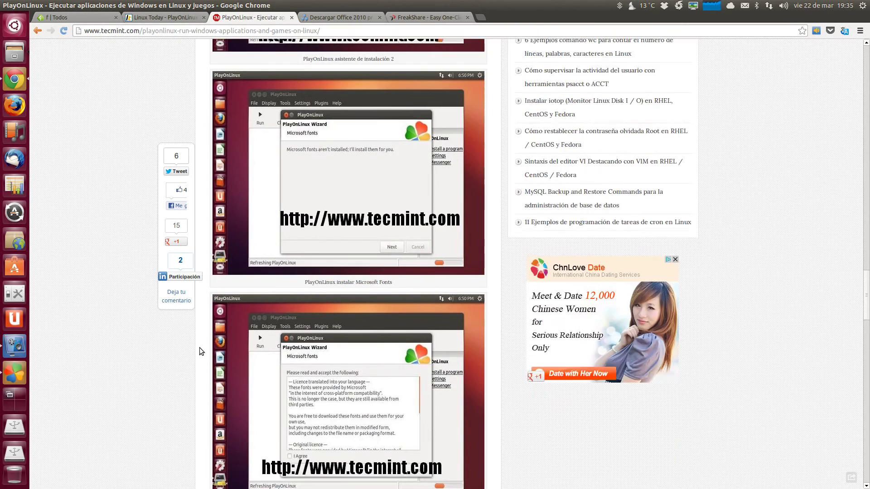
scroll(199, 346, "down", 8)
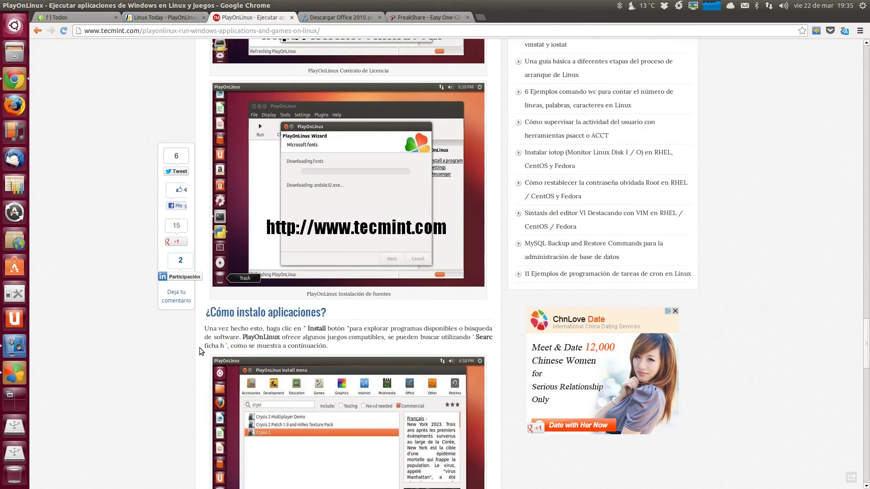
scroll(199, 347, "down", 1)
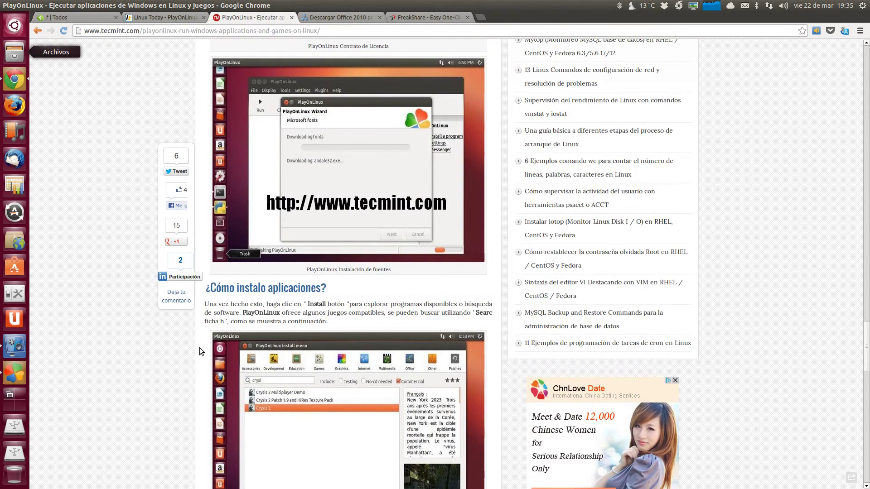
scroll(197, 347, "down", 19)
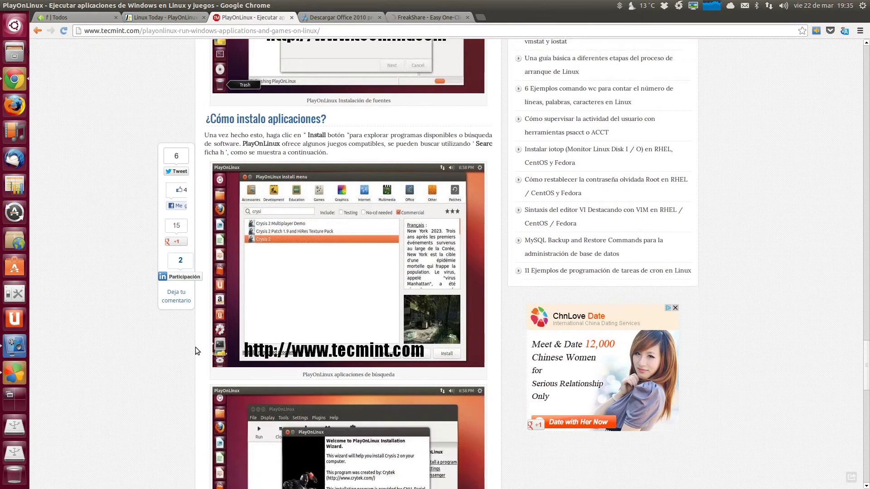
scroll(194, 348, "down", 4)
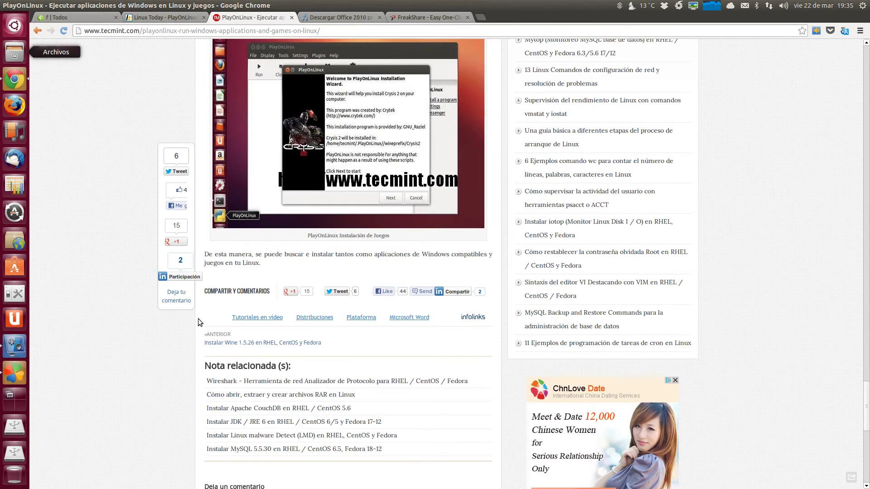
scroll(197, 319, "down", 6)
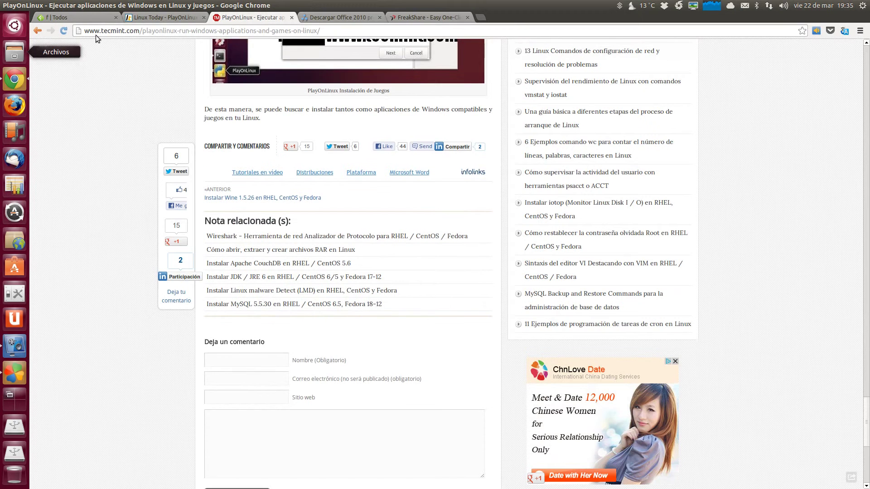
left_click(6, 6)
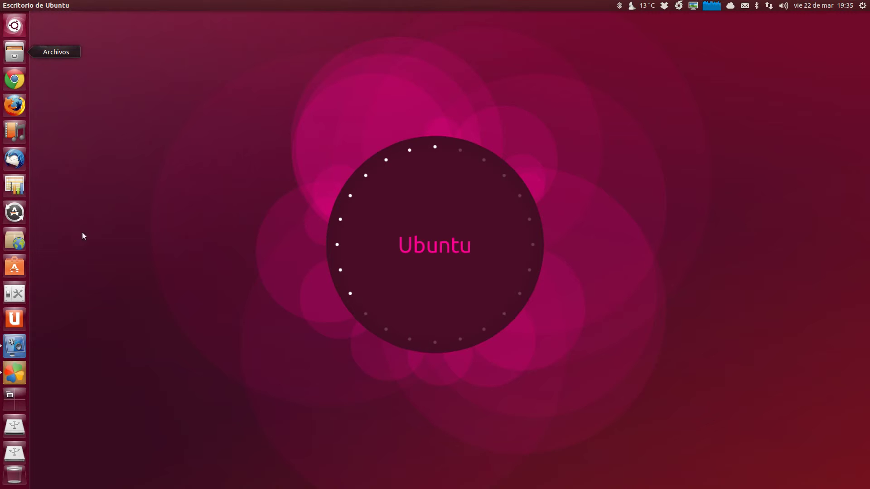
left_click(17, 79)
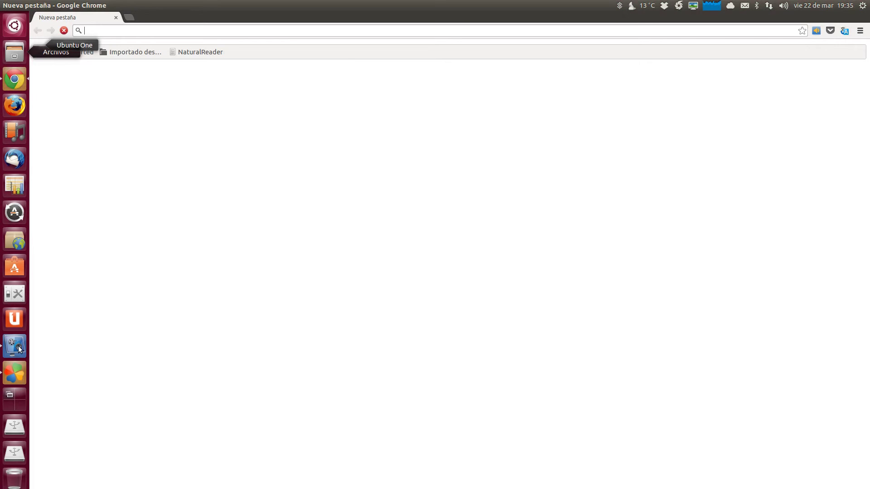
left_click(20, 349)
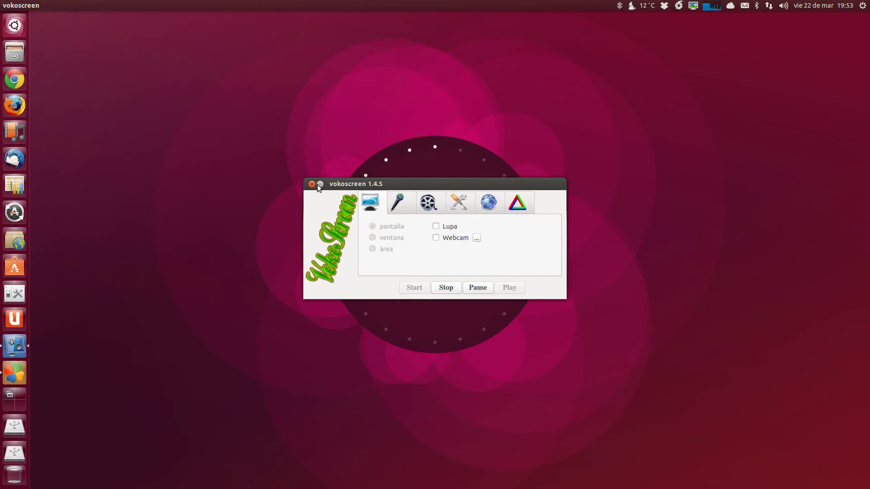
left_click(320, 183)
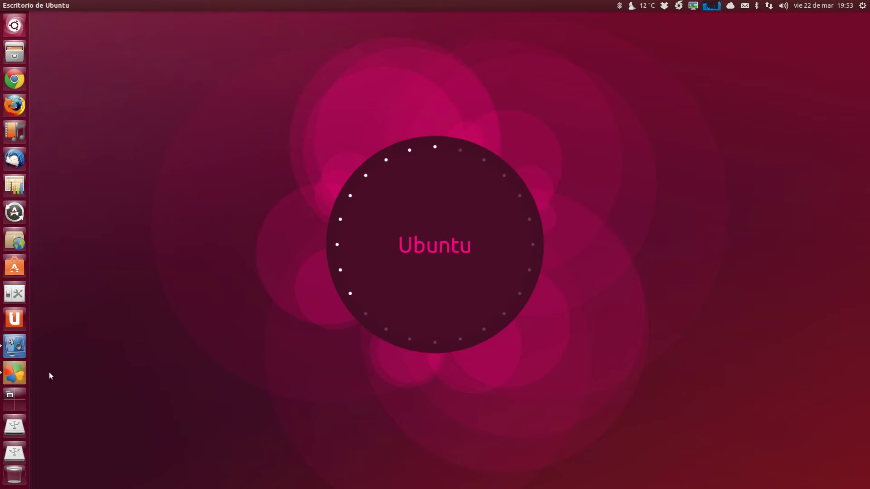
Switch to PlayOnLinux and start installing Microsoft Office 2010 from the Oficina category
left_click(14, 373)
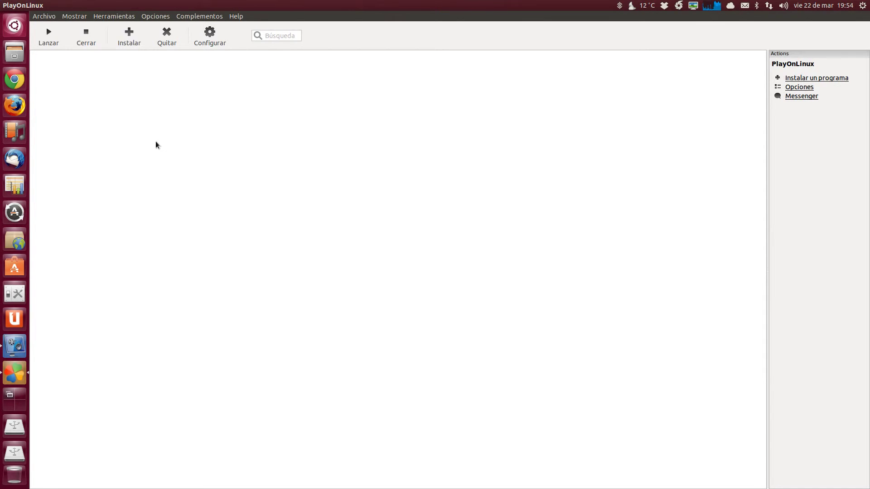
left_click(799, 79)
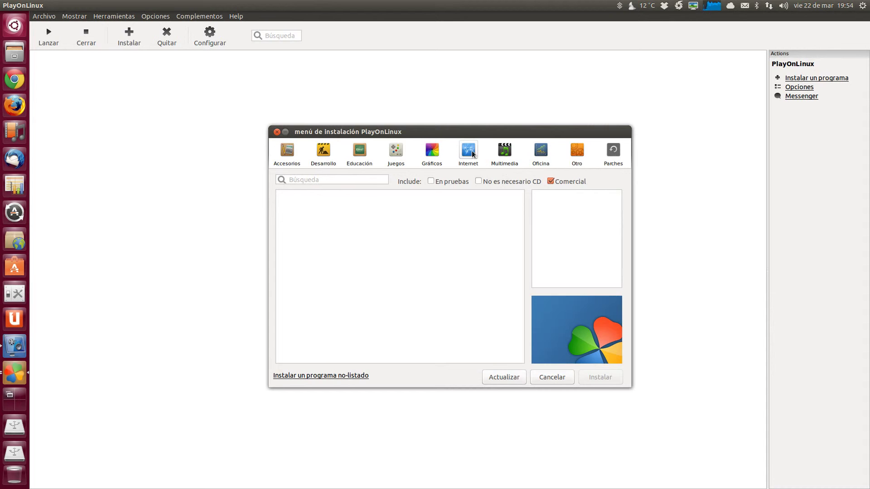
left_click(540, 153)
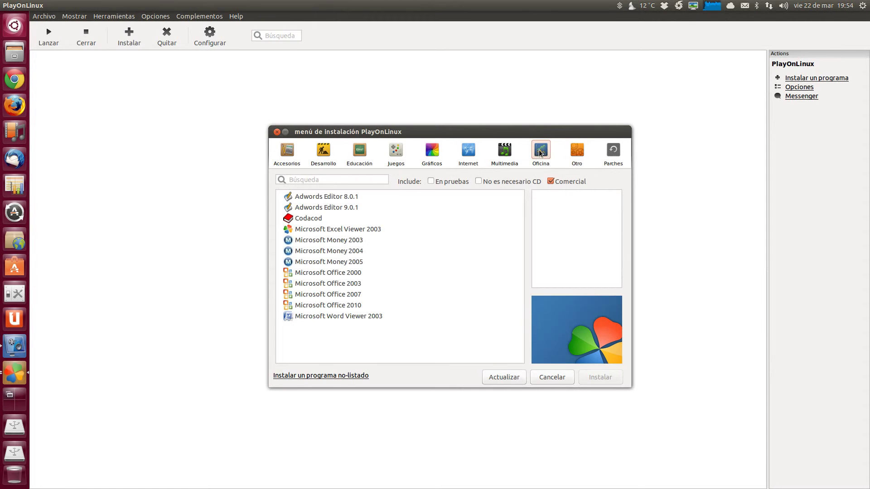
left_click(325, 305)
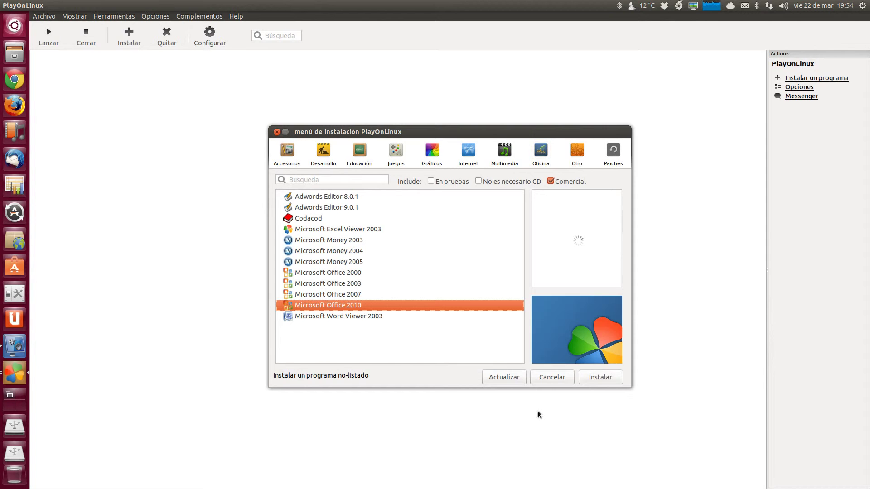
left_click(602, 378)
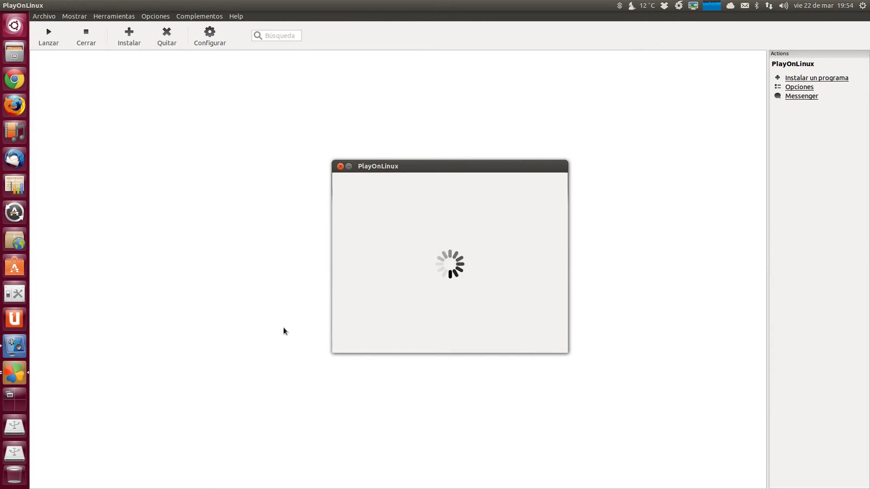
Continue past the wizard's opening page and choose to install from a setup file on the computer
left_click(504, 345)
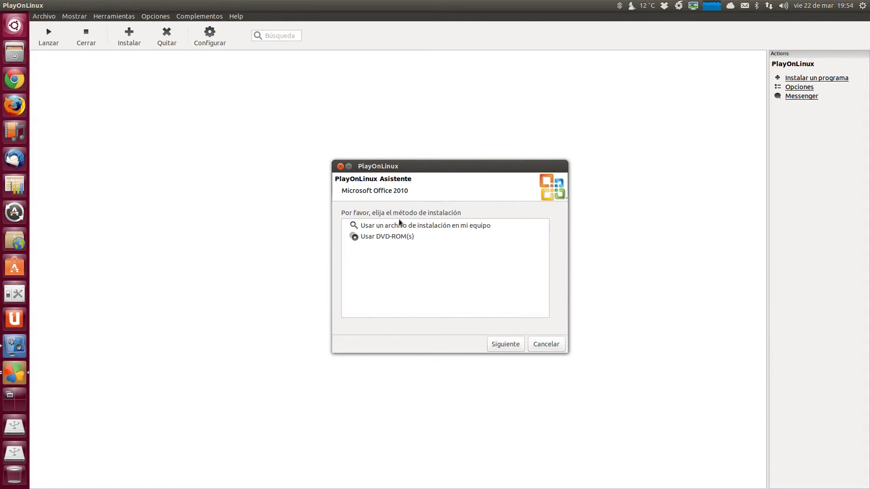
left_click(401, 229)
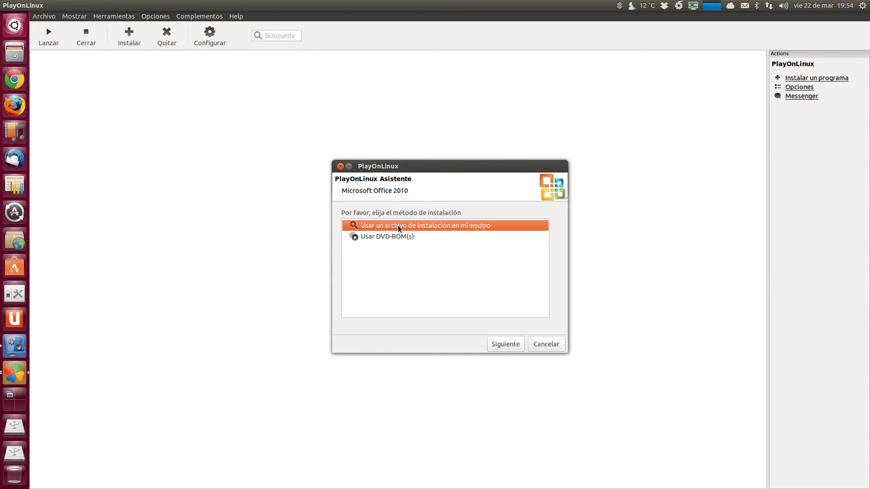
left_click(501, 346)
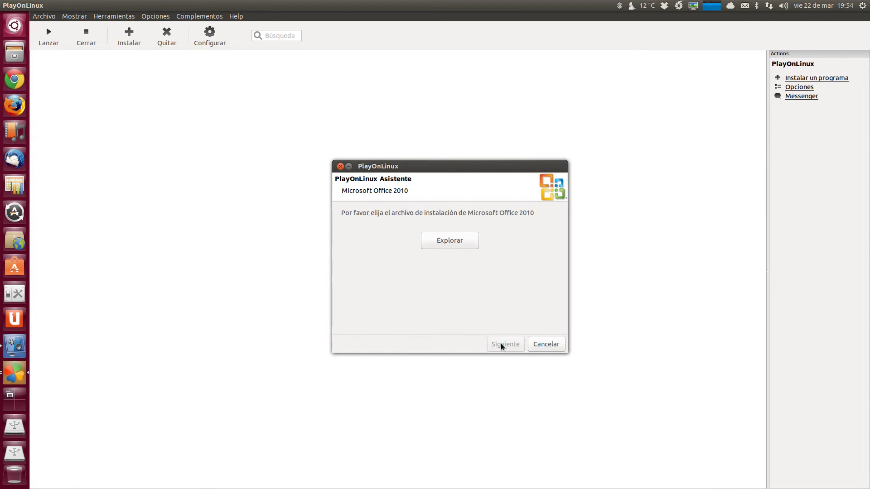
Provide setup.exe from the Office 2010 Blue Edition folder, inside 0ize20vlueEdition in Descargas, as the installation file
left_click(451, 240)
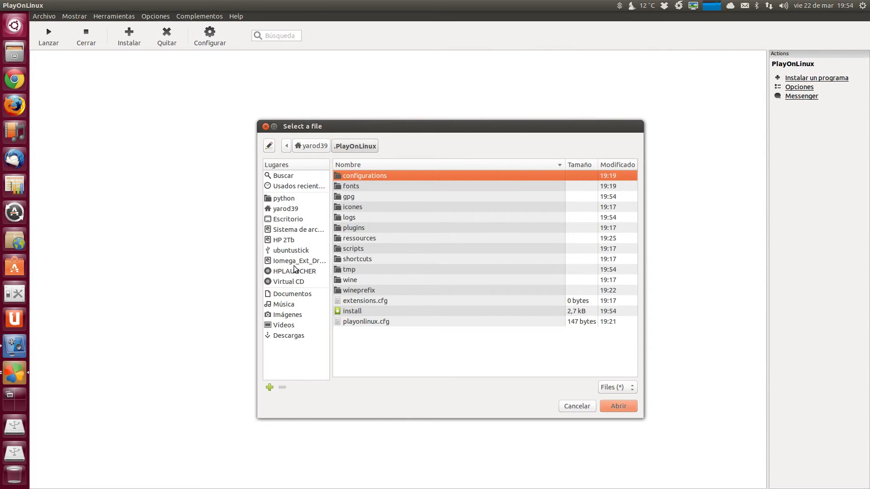
left_click(291, 335)
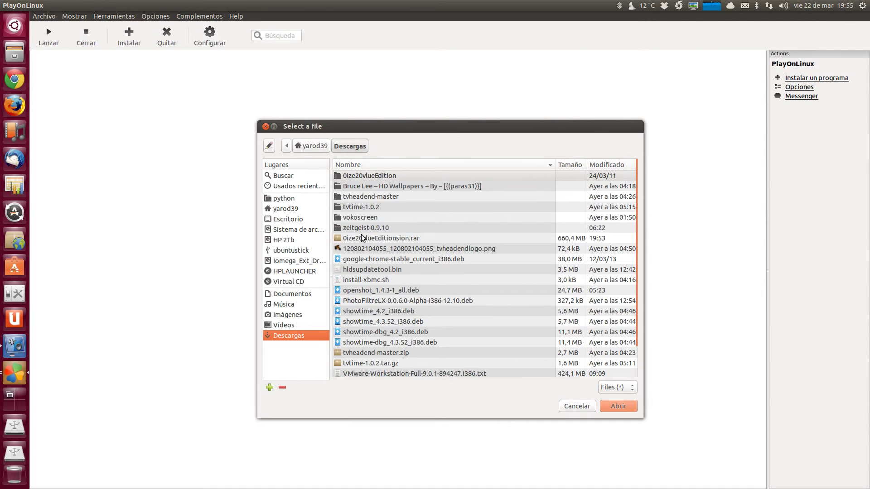
double_click(362, 176)
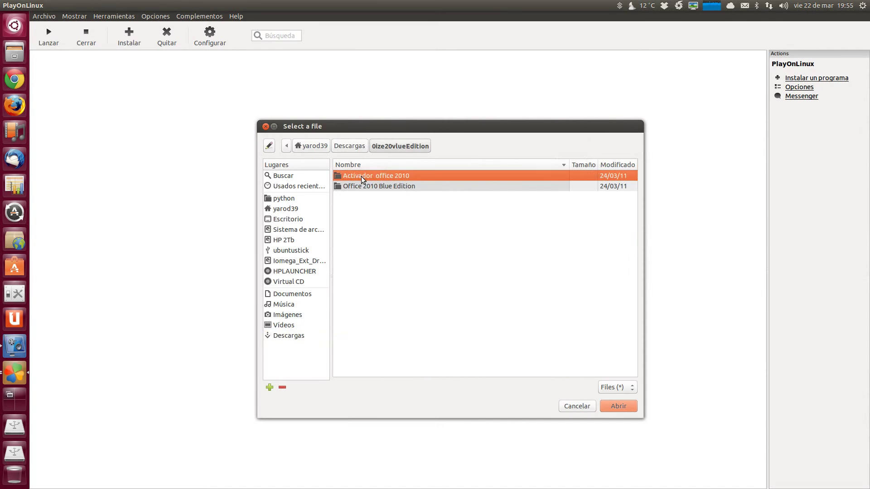
double_click(362, 186)
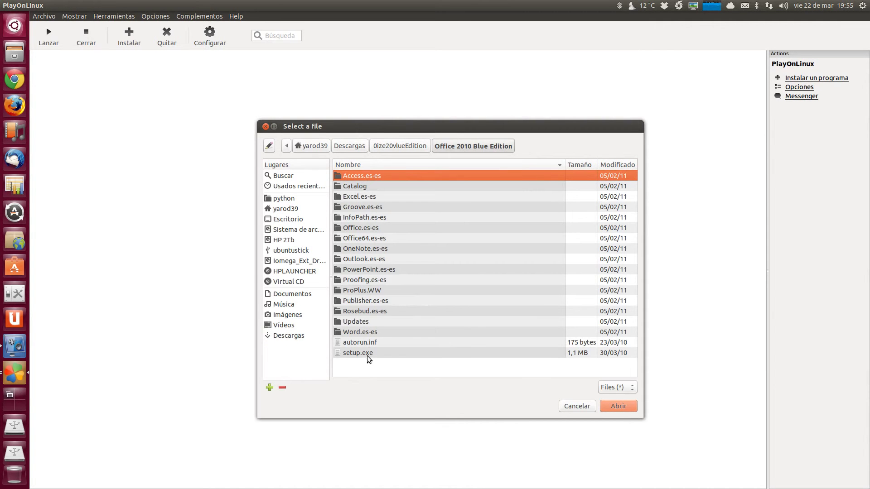
left_click(366, 354)
double_click(366, 354)
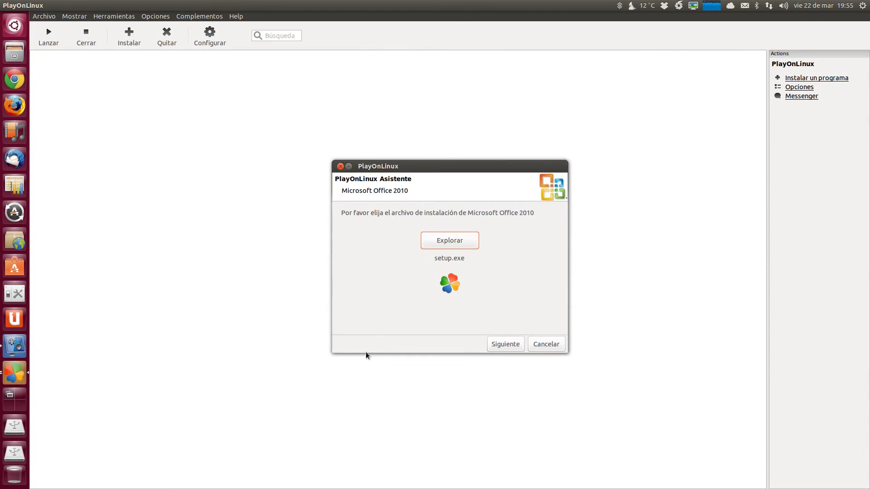
left_click(502, 345)
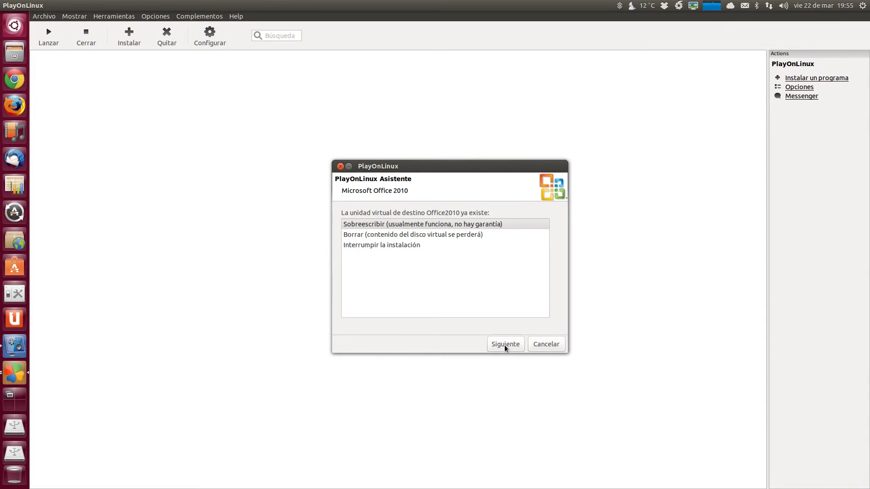
Continue with the Sobreescribir option for the existing Office2010 virtual drive and accept the Microsoft licence terms
left_click(505, 347)
left_click(506, 347)
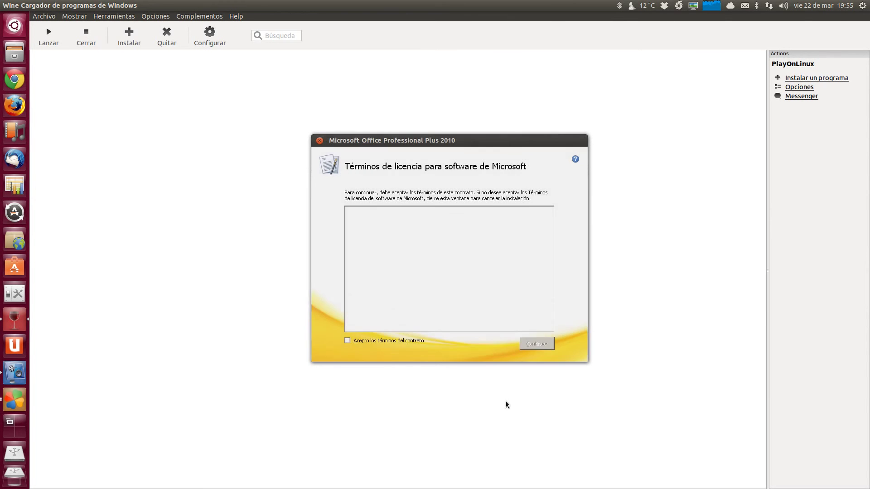
left_click(385, 341)
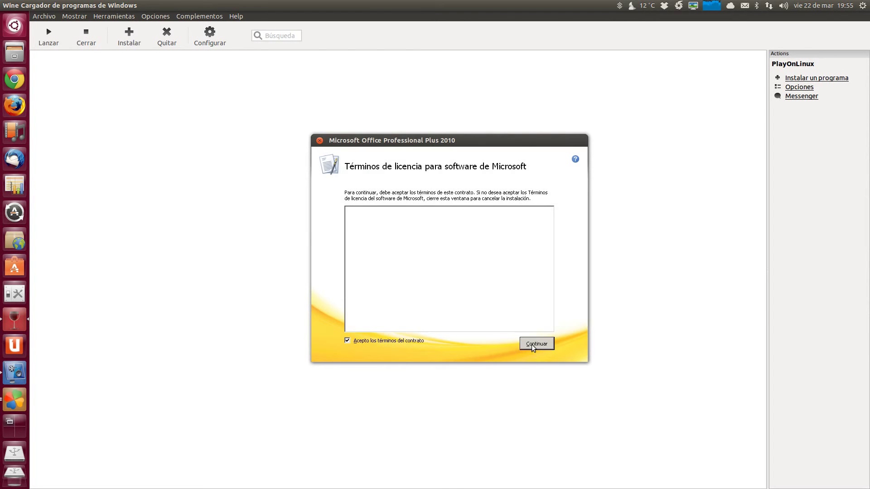
left_click(536, 344)
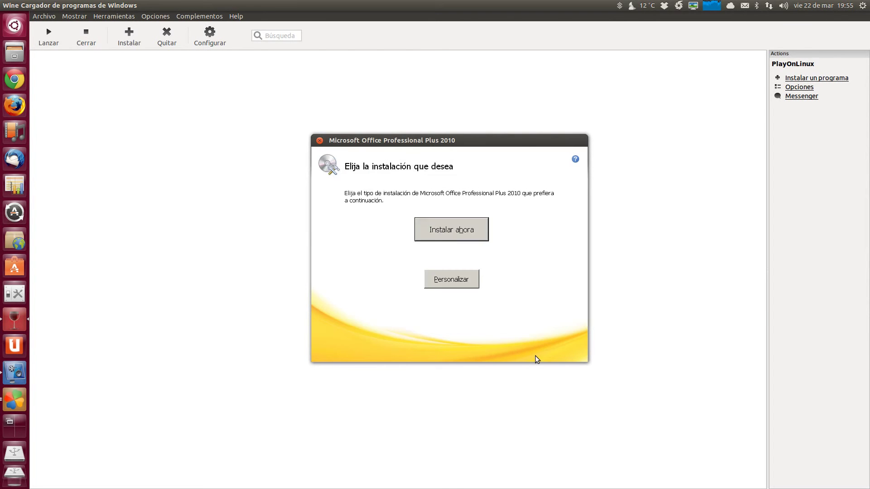
Start the standard Microsoft Office Professional Plus 2010 installation with the Instalar ahora option
left_click(443, 232)
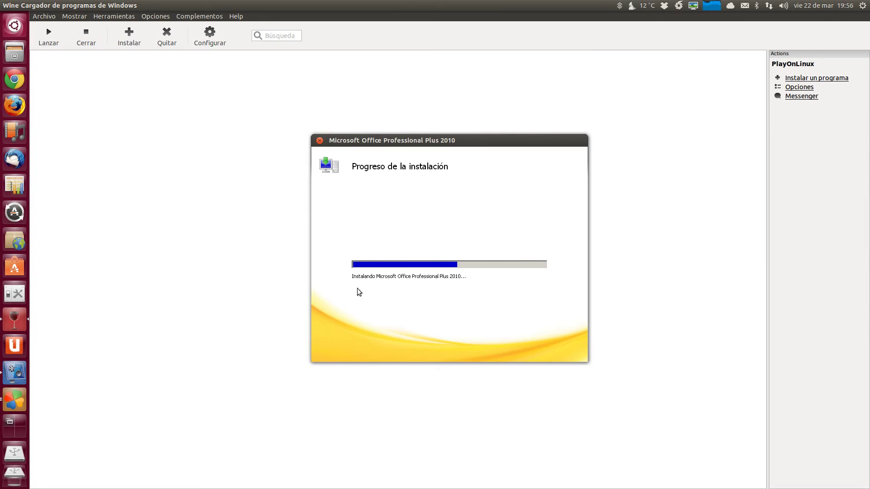
Check the PlayOnLinux version information and close the Acerca de PlayOnLinux window
left_click(235, 17)
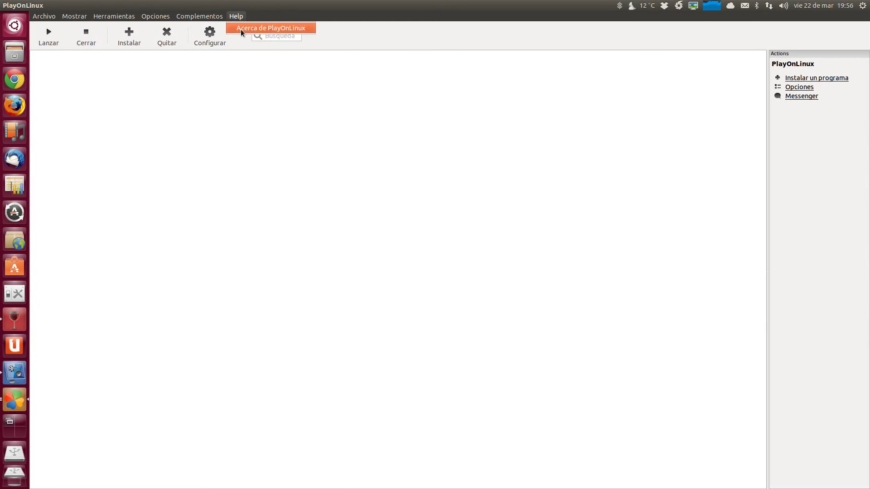
left_click(240, 29)
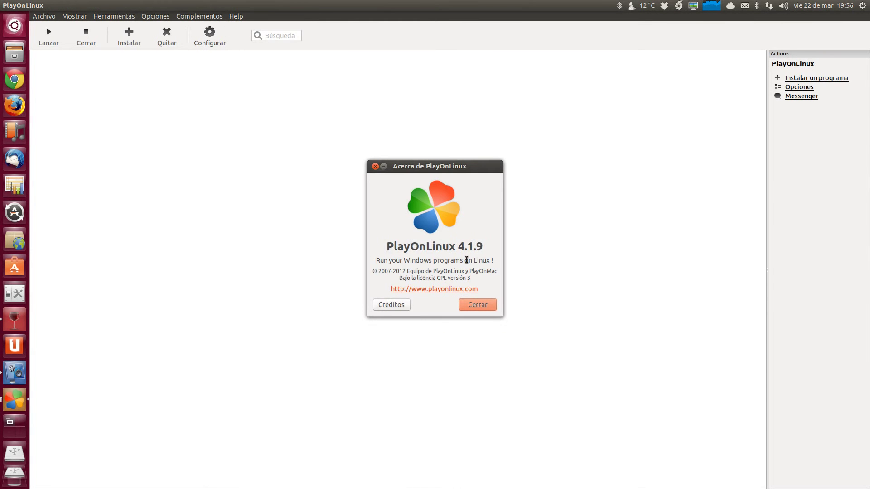
left_click(484, 304)
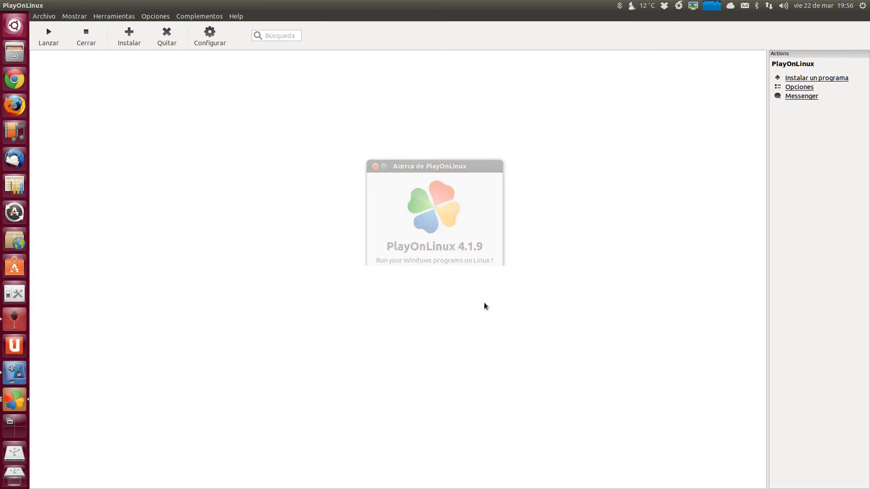
right_click(15, 401)
left_click(76, 427)
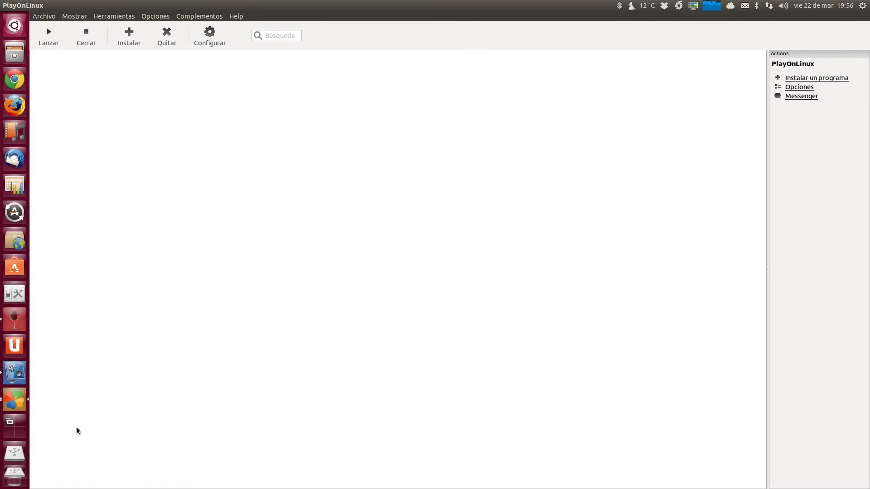
right_click(16, 395)
left_click(66, 412)
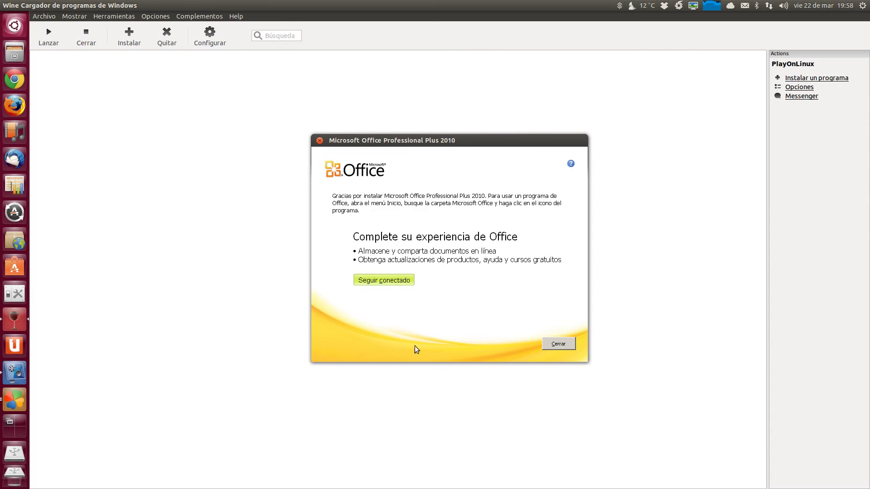
Close the completed Office setup window and finish the PlayOnLinux installation wizard
left_click(567, 345)
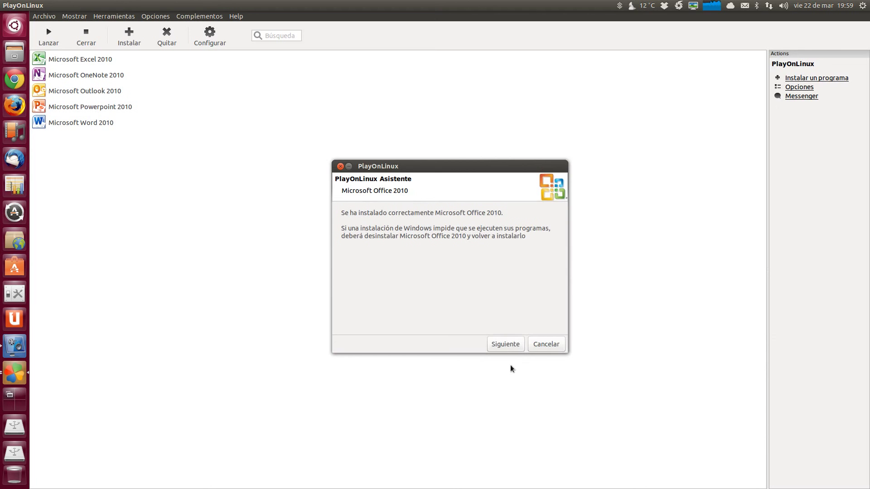
left_click(504, 344)
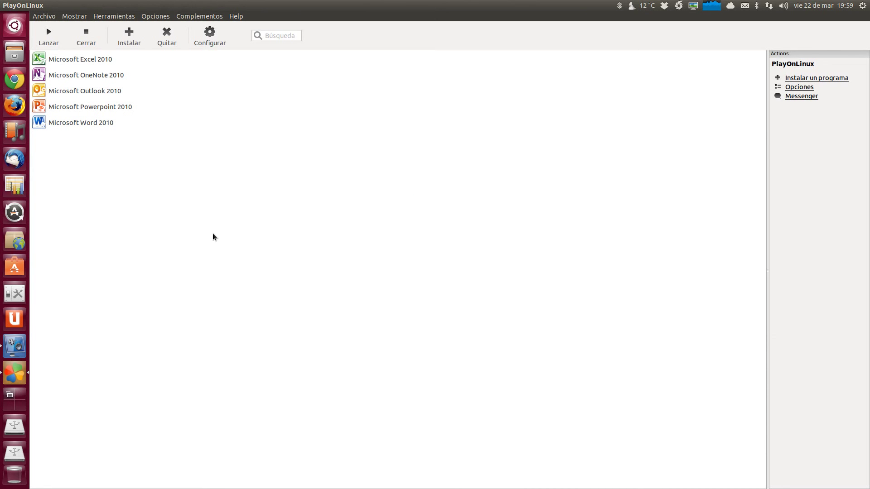
Launch Microsoft Word 2010 from the PlayOnLinux program list and accept the prefilled user name and initials
left_click(82, 122)
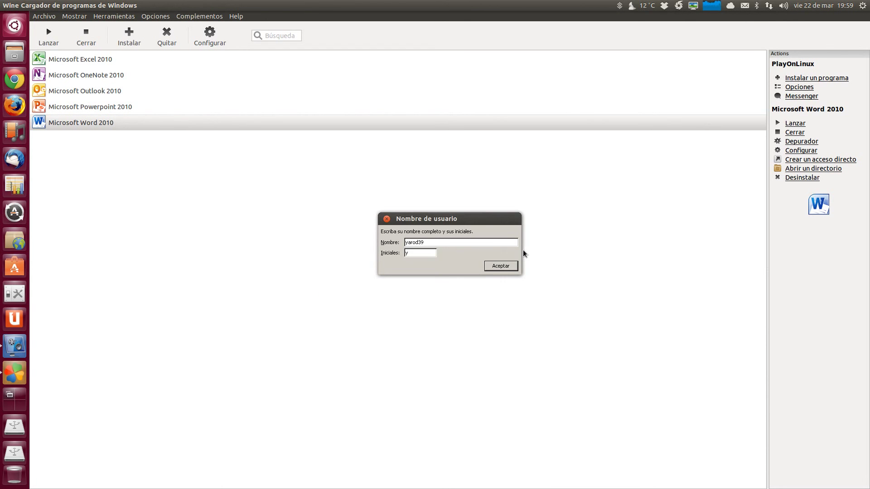
left_click(505, 266)
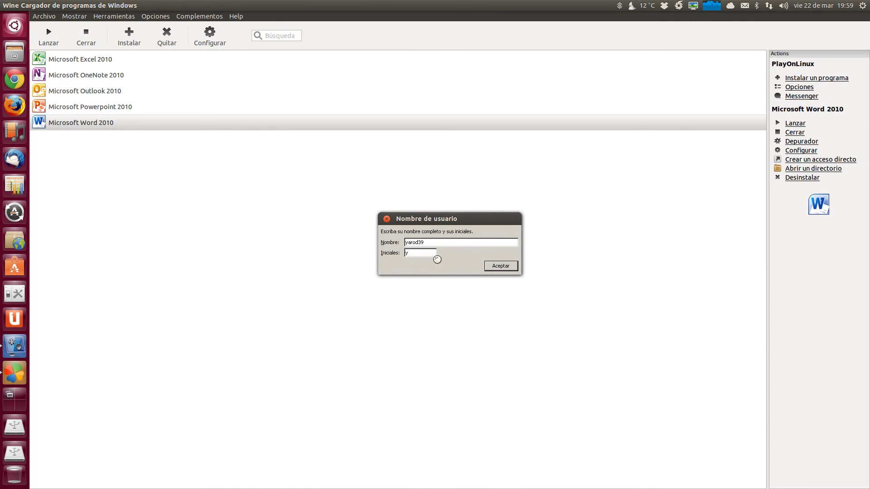
left_click(496, 267)
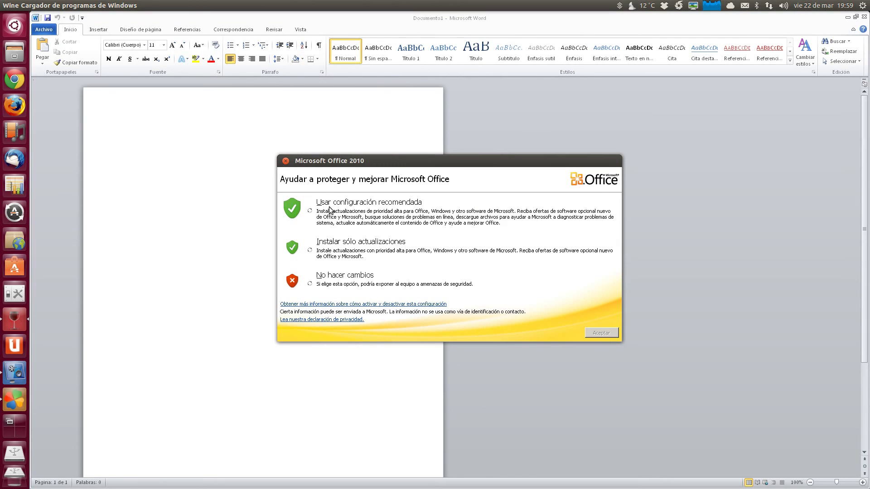
Apply the Usar configuración recomendada option for Office 2010 and dismiss the Microsoft Update message
left_click(330, 207)
left_click(601, 334)
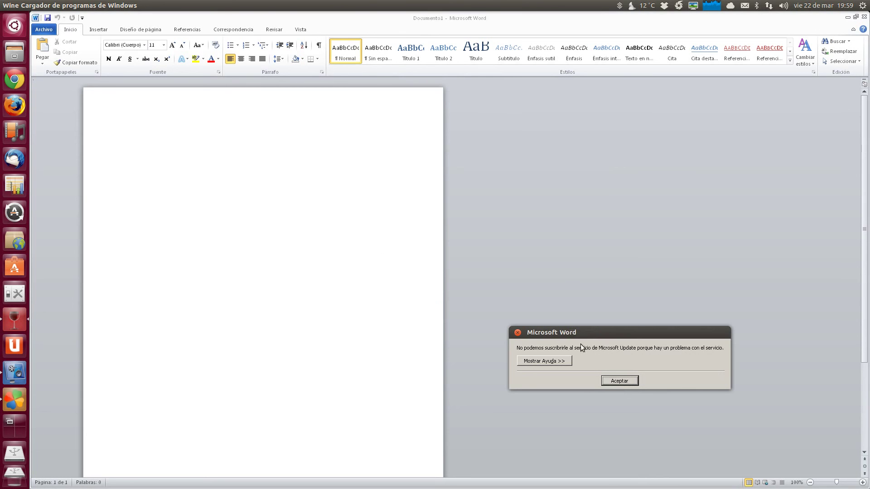
left_click(620, 381)
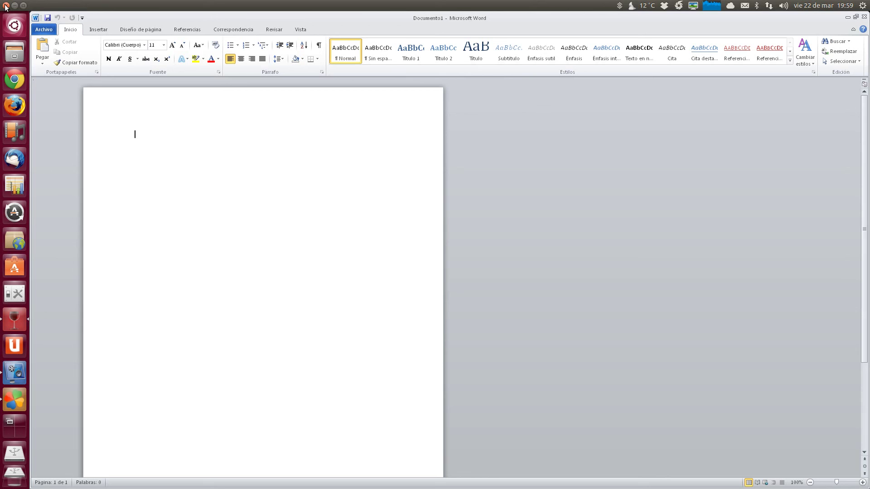
Close the first Word window, accept the prefilled user name for the second Word instance, and close that one too
left_click(5, 6)
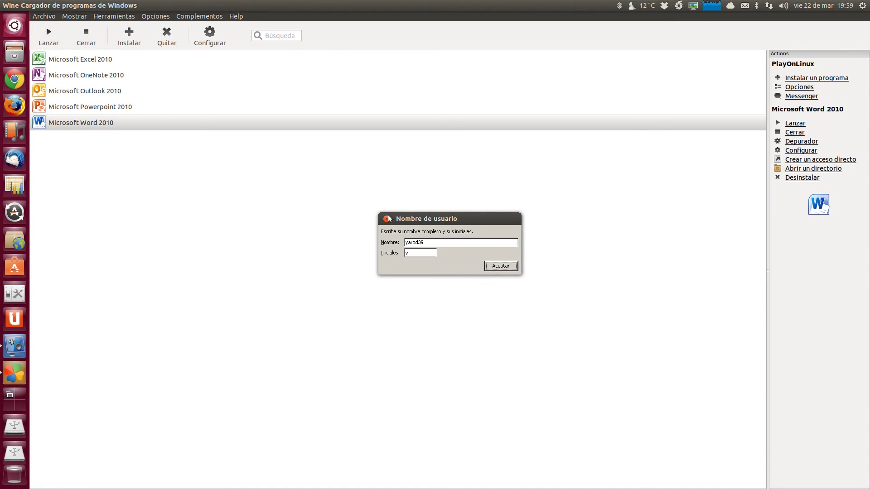
left_click(496, 267)
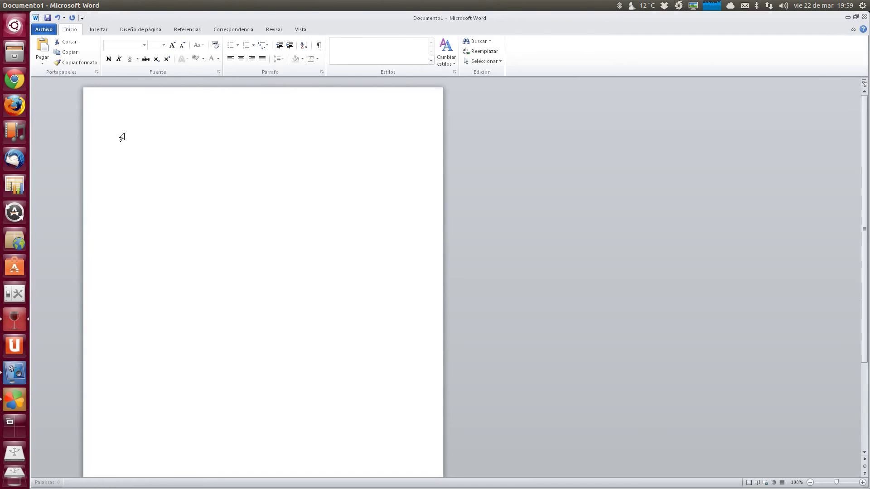
left_click(5, 6)
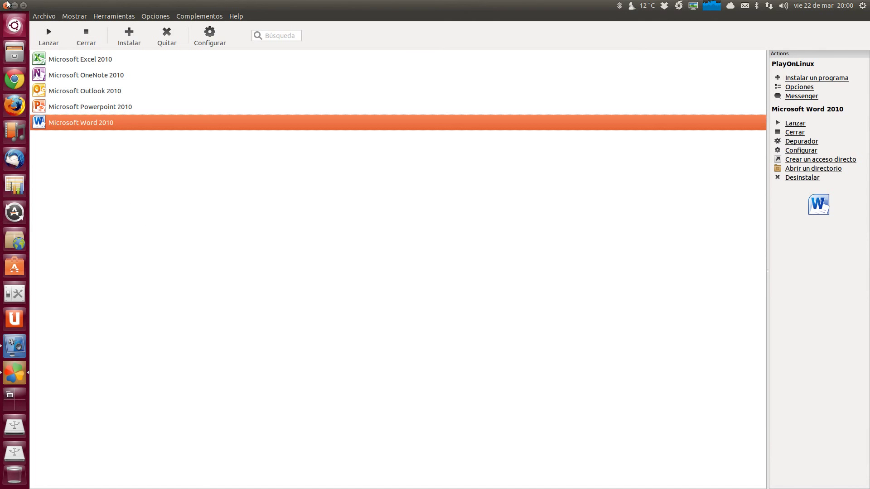
Quit PlayOnLinux and confirm closing all of its windows
left_click(6, 6)
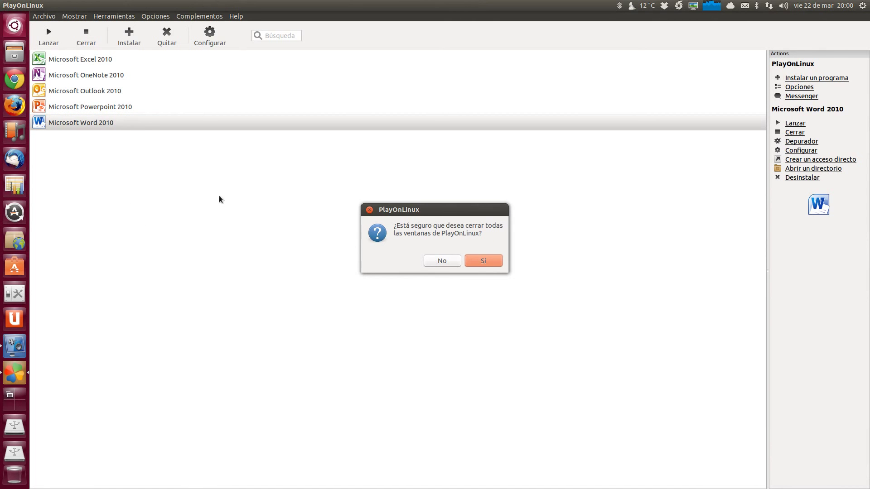
left_click(481, 264)
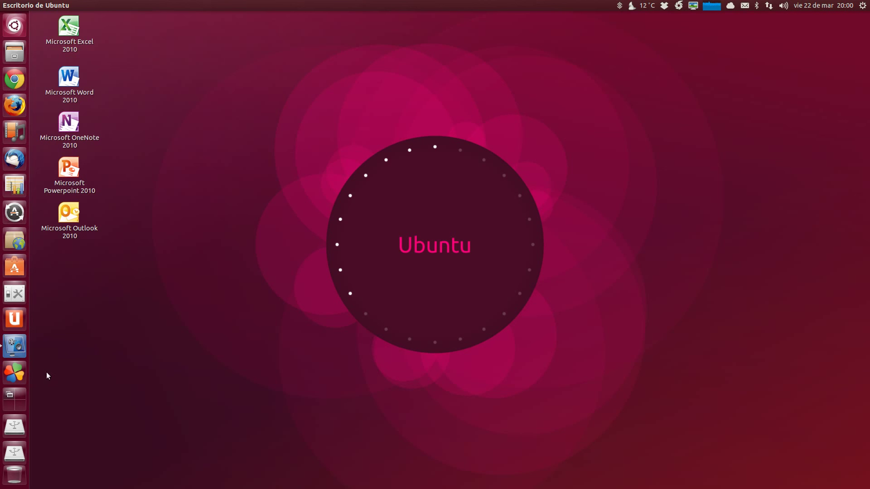
left_click(24, 355)
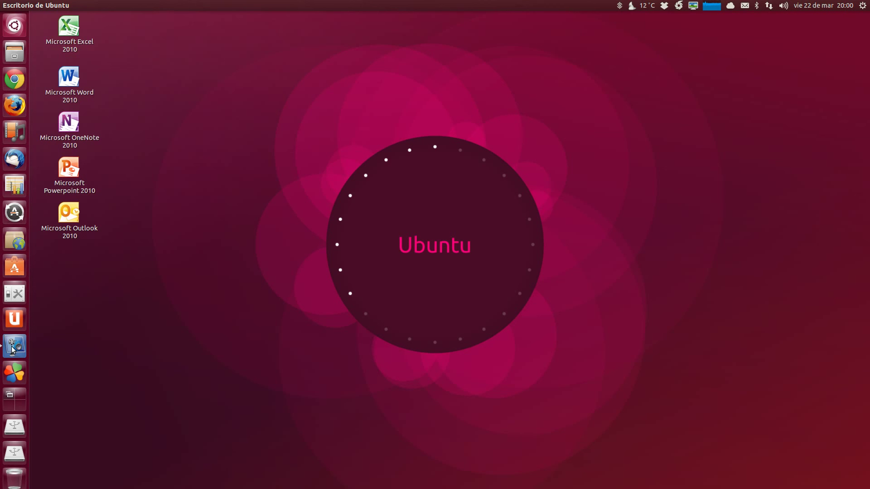